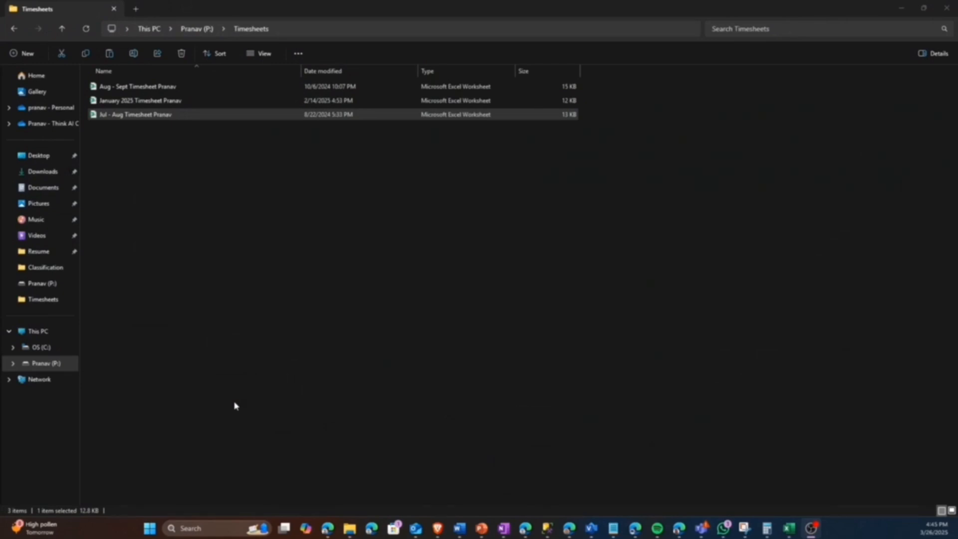
- Open the Jul - Aug timesheet workbook from the Timesheets folder to view its task entries
click(242, 215)
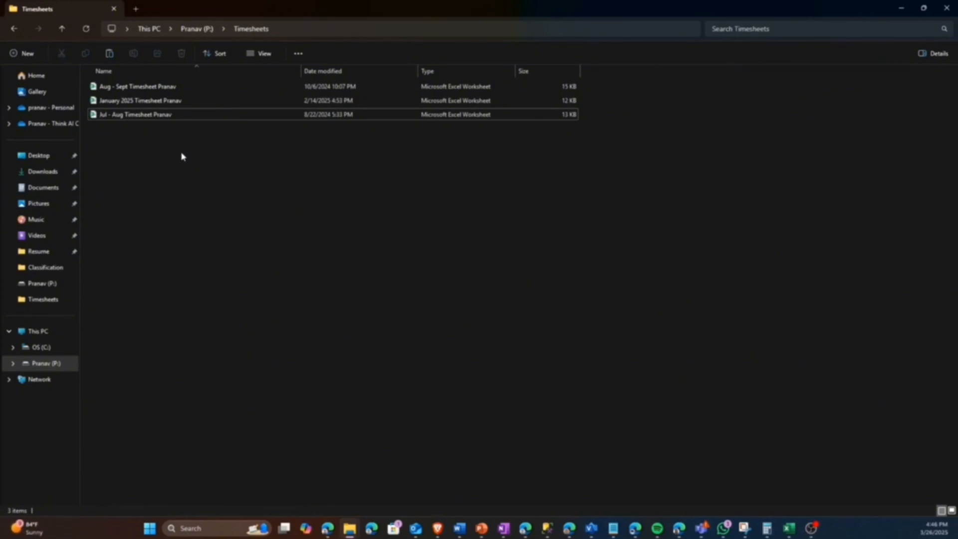
click(167, 114)
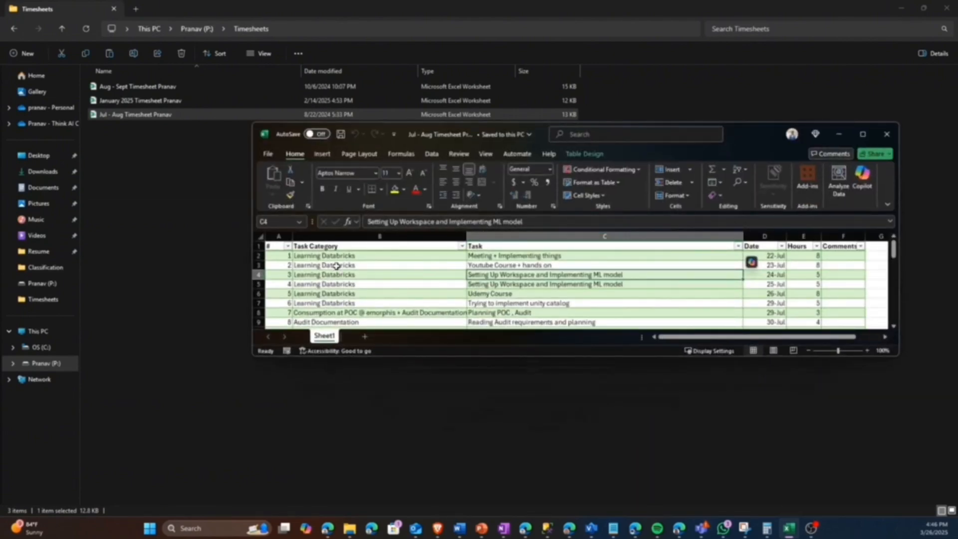
drag(399, 357, 402, 330)
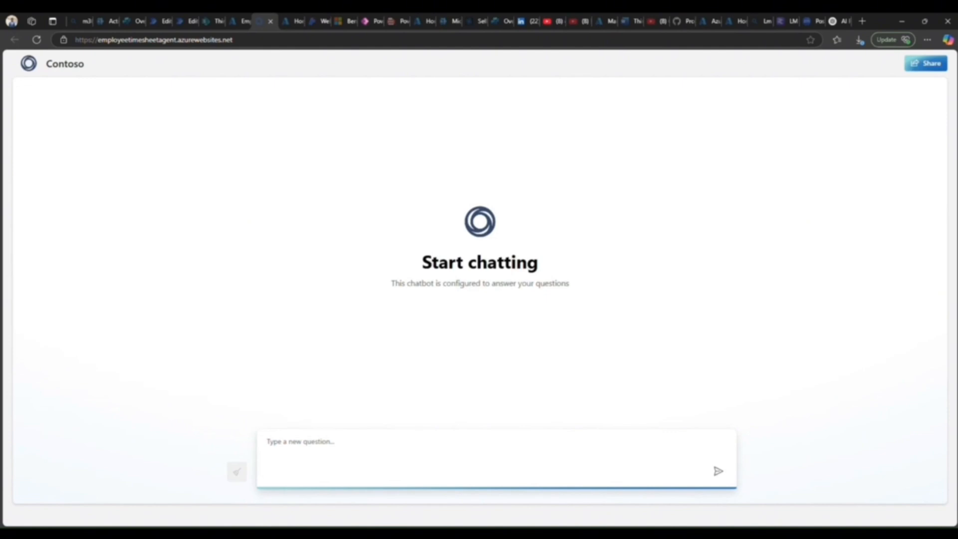
- Greet the timesheet chatbot with "hi" and ask it to "Provide hours for july"
click(348, 448)
text(Hi)
key(Return)
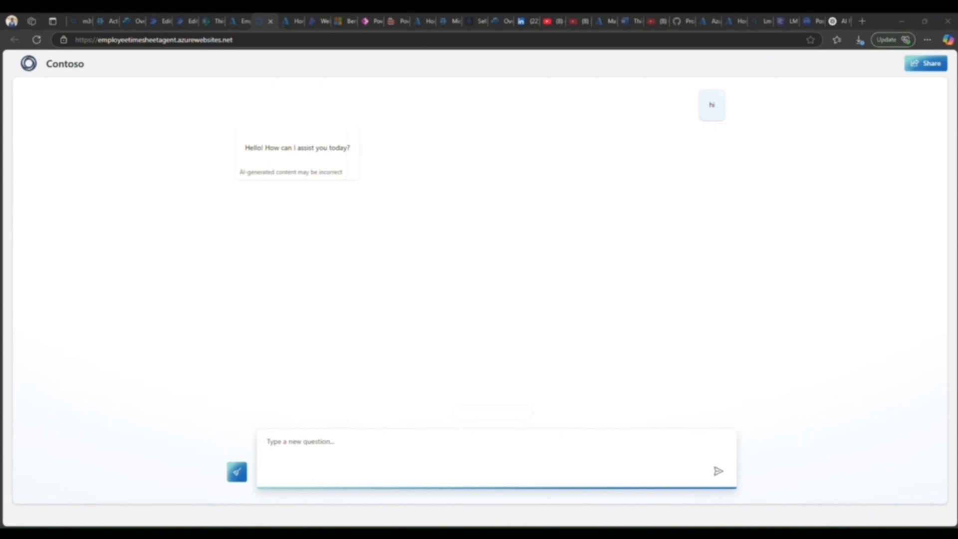
text(Provide hours for july)
key(Return)
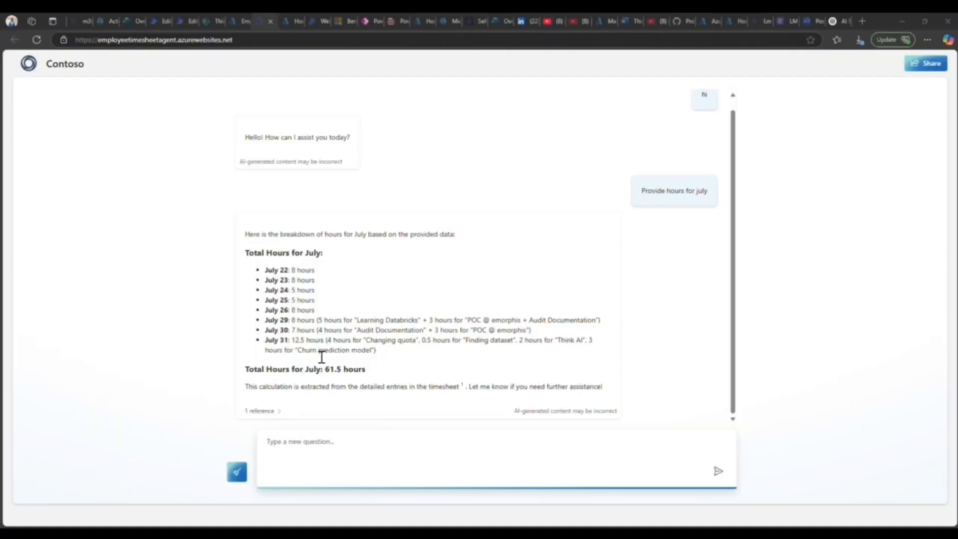
- Ask the chatbot to "show me the top 3 most time-consuming tasks for my whole working period"
click(342, 447)
text(show me the top 3 most time-consuming tasks for my whole working period)
key(Return)
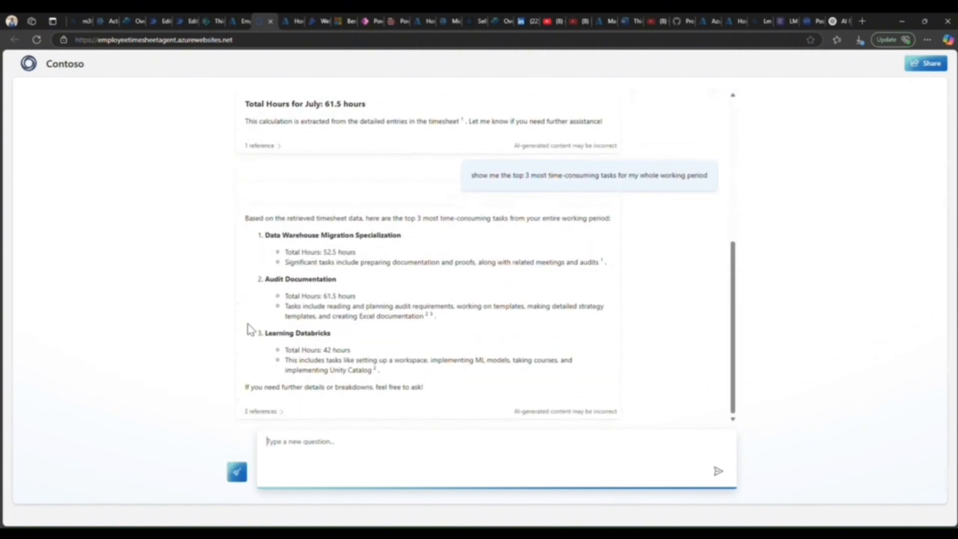
- Expand the reference under the July hours answer and review both chatbot answers against their sources
scroll(231, 315, up, 2)
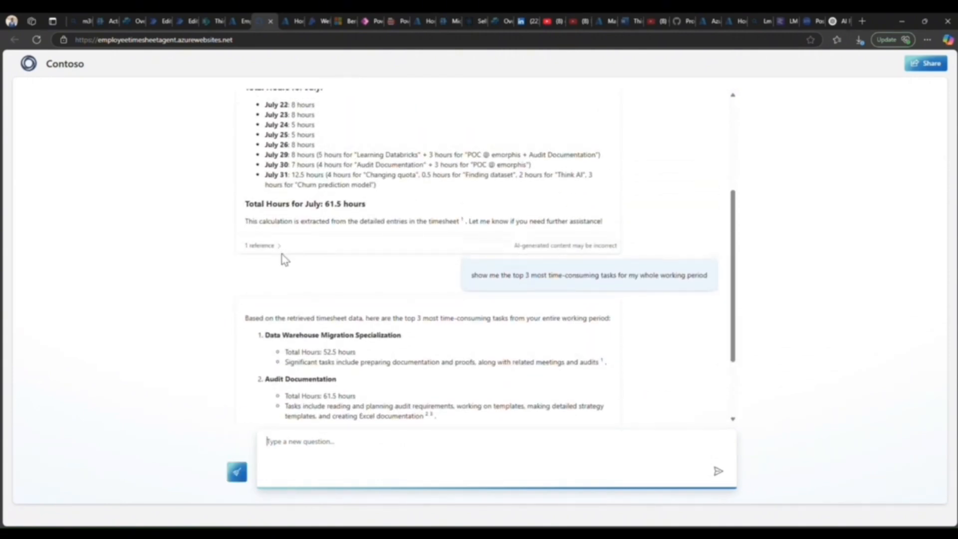
scroll(352, 212, up, 2)
scroll(336, 298, down, 1)
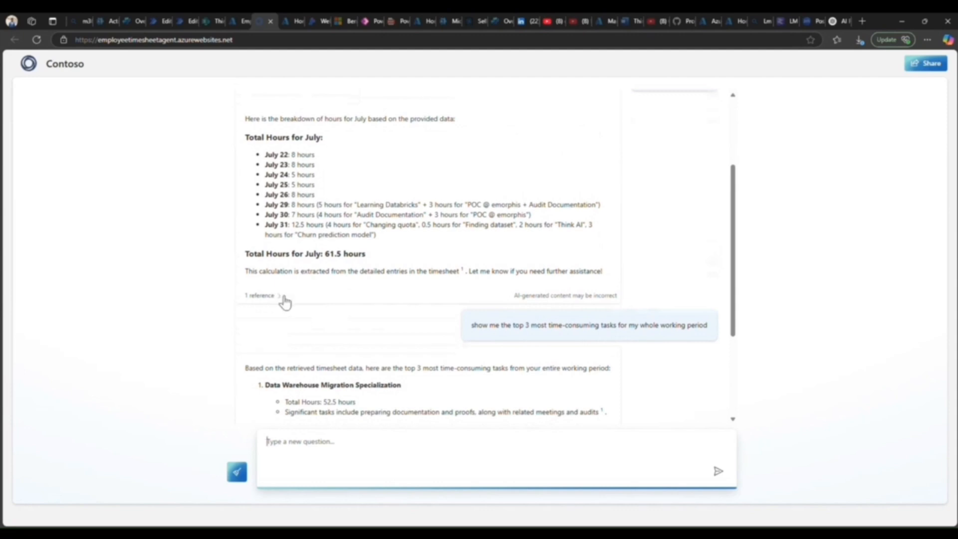
click(283, 296)
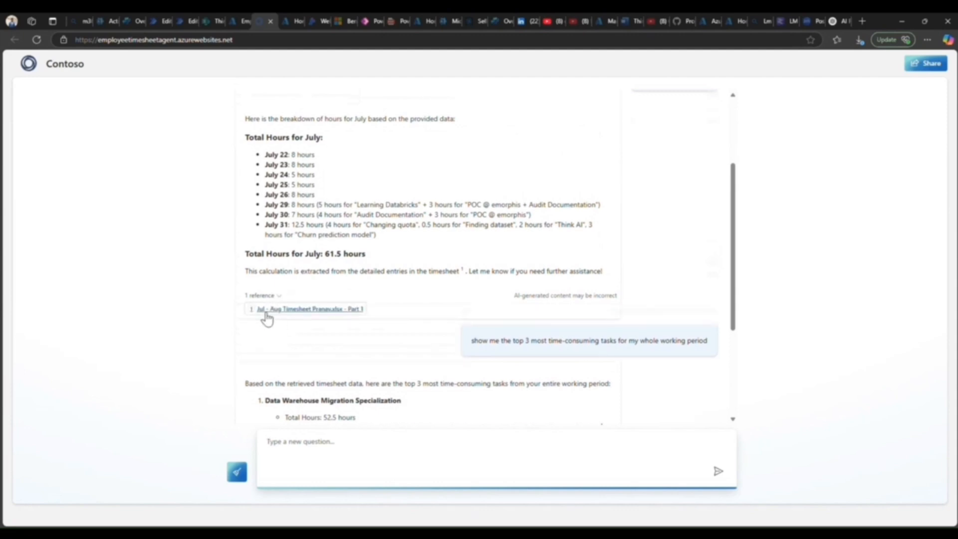
scroll(372, 340, down, 2)
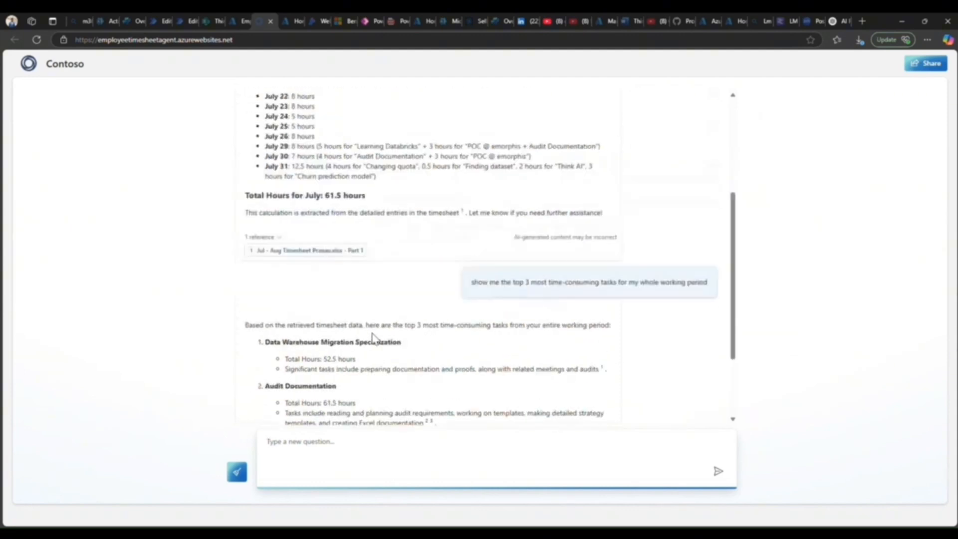
scroll(375, 338, up, 3)
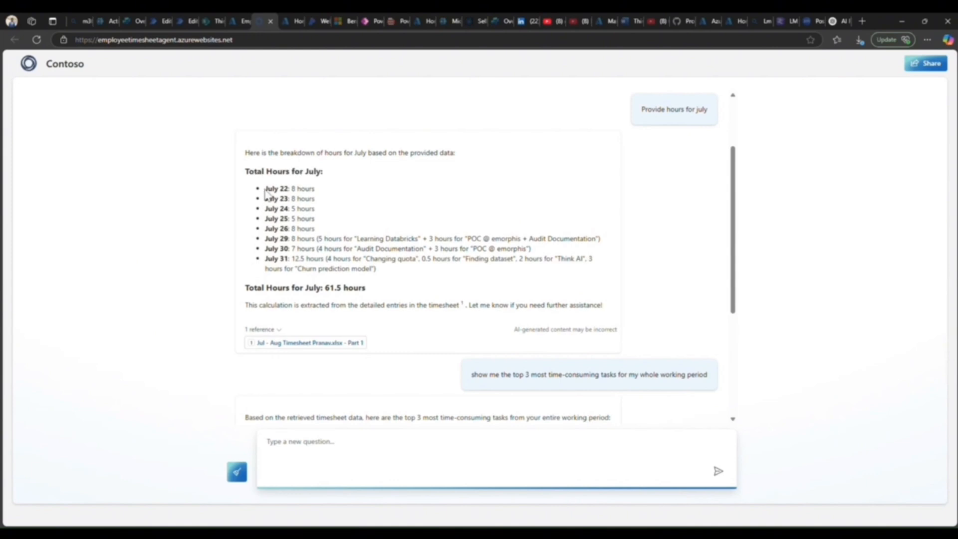
scroll(315, 235, down, 4)
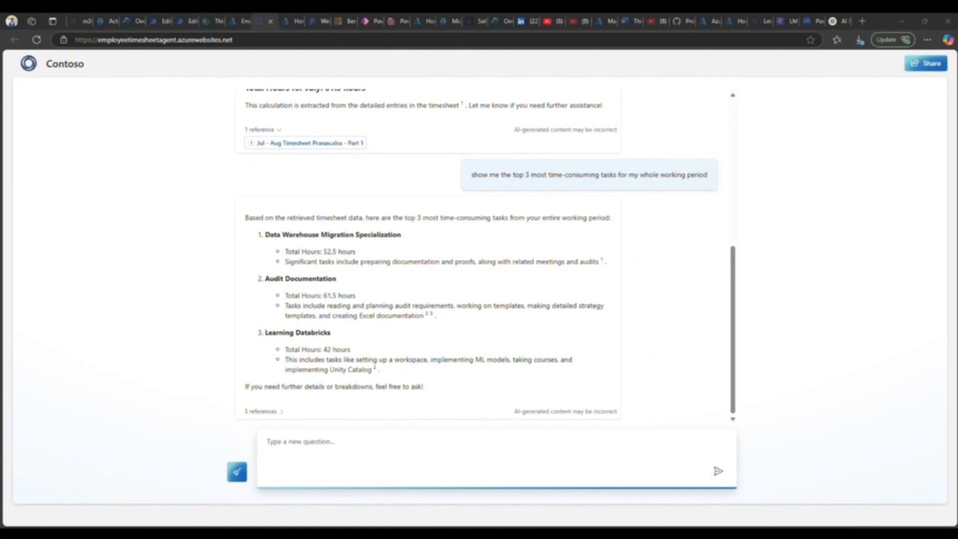
- Ask the chatbot which month had the highest logged work hours and the average work per day that month, requesting numbers only
click(465, 453)
text(which month had the highest logged work hours, and what was my average work per day that month?)
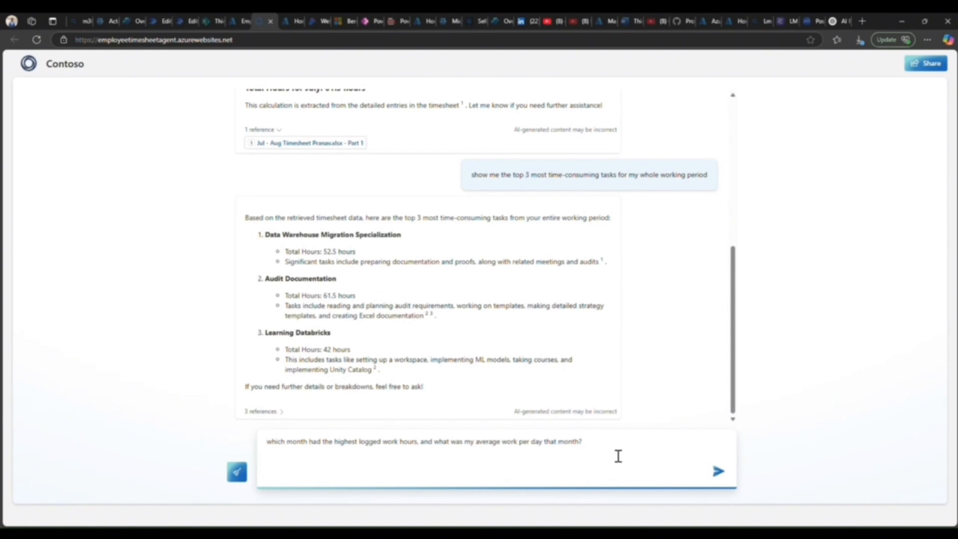
text(Provide me the numbers only)
click(718, 473)
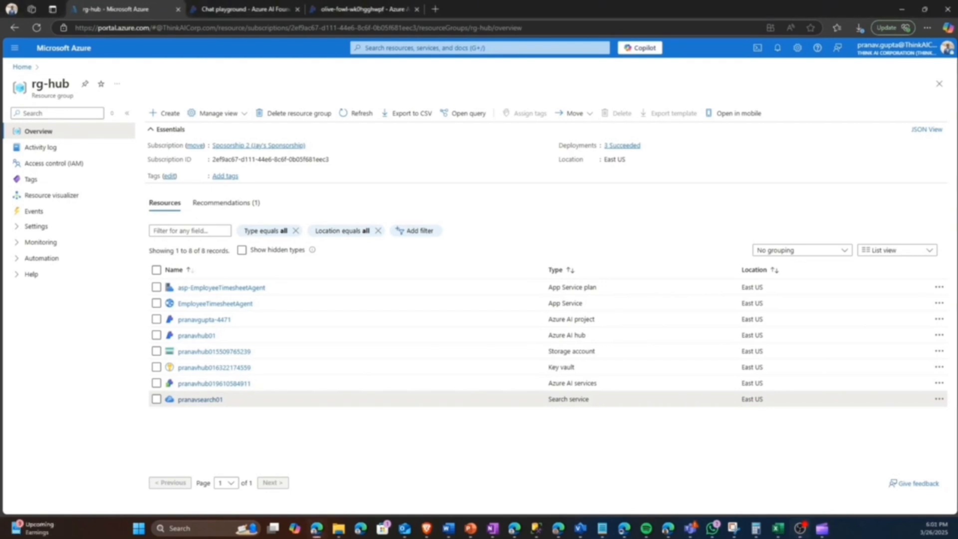
- Open the olive-fowl-wk0hgghwpf index of the search service in the rg-hub resource group
click(186, 400)
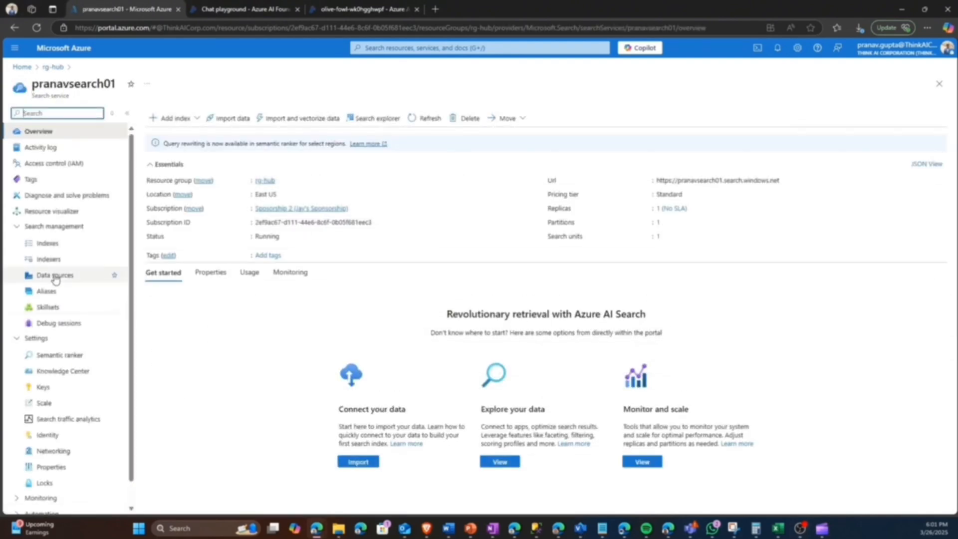
click(42, 251)
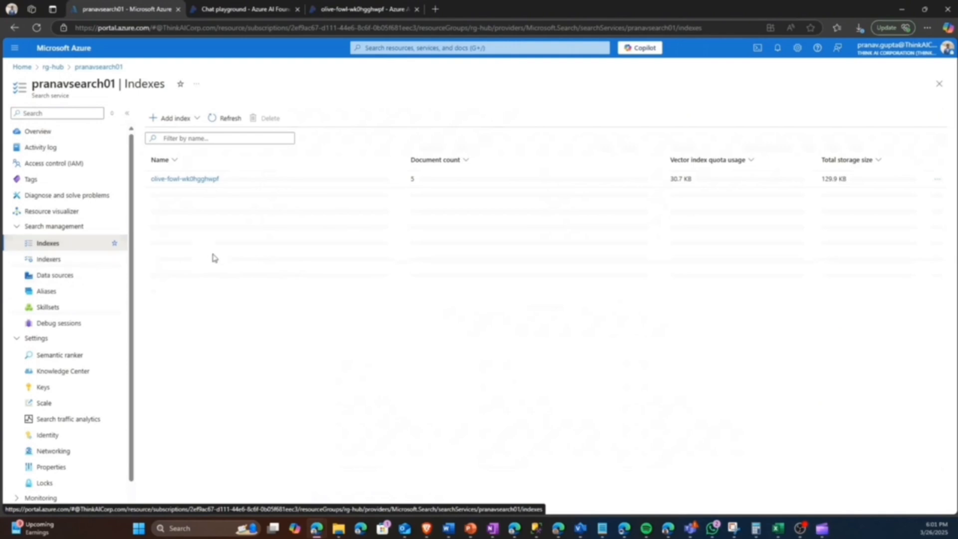
click(186, 180)
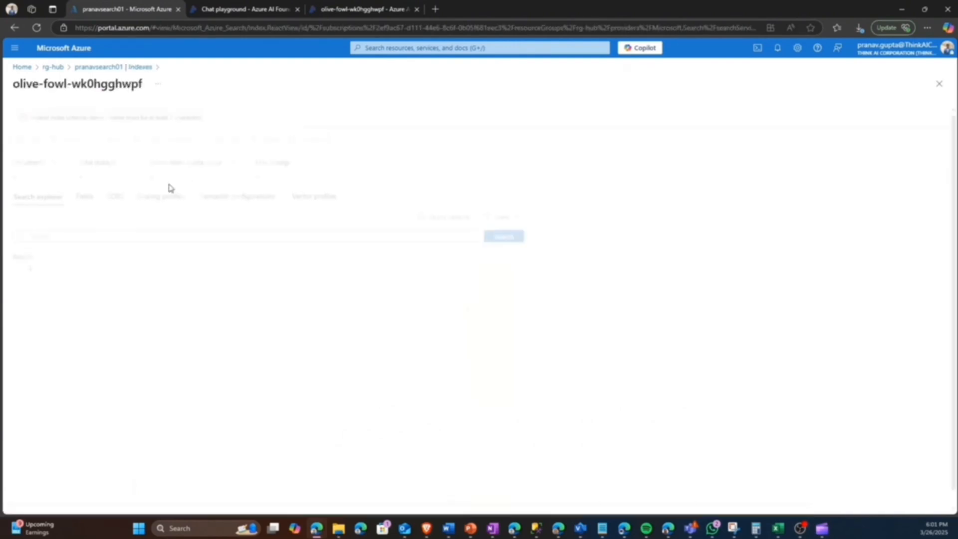
- Search the index for "audit" and examine the answers, source files and content vectors in the results
click(53, 216)
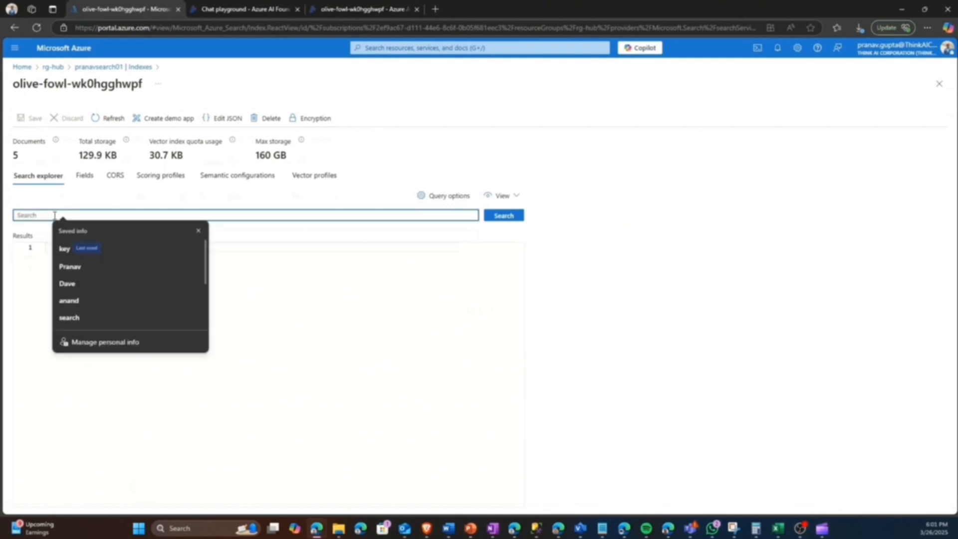
text(audit)
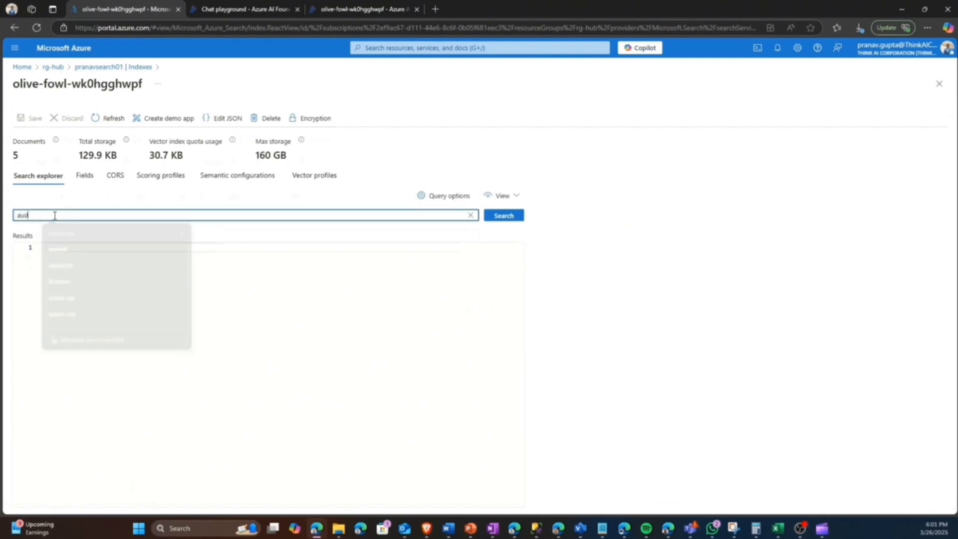
click(498, 215)
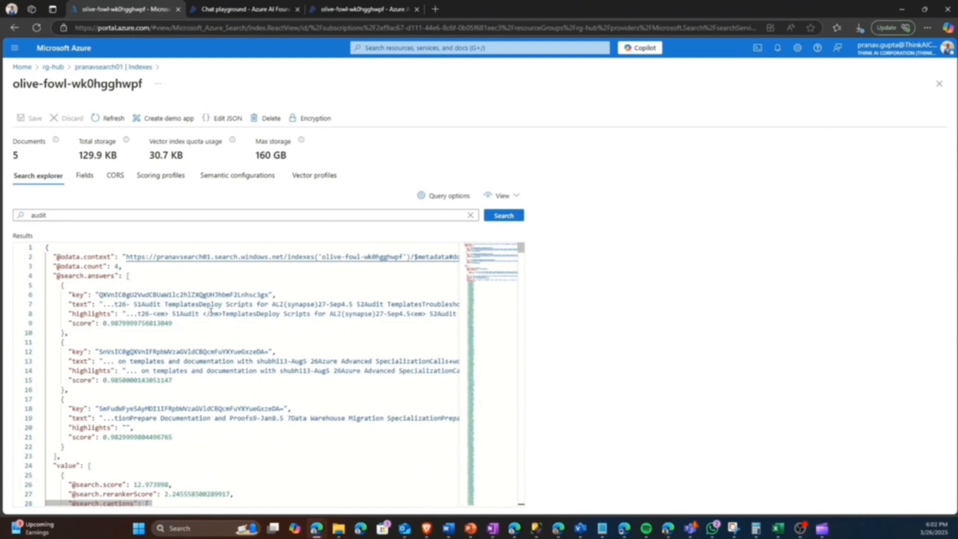
scroll(211, 311, down, 1)
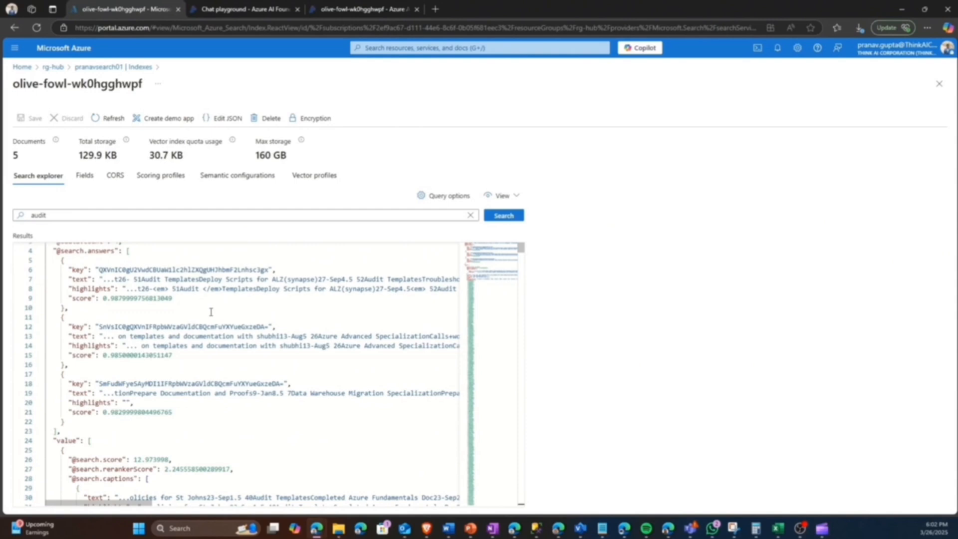
scroll(211, 312, down, 9)
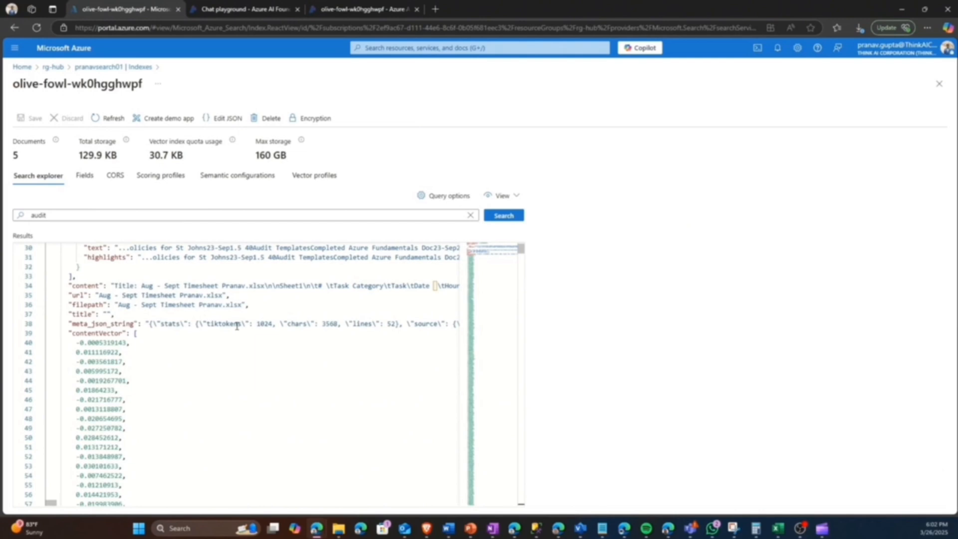
click(132, 214)
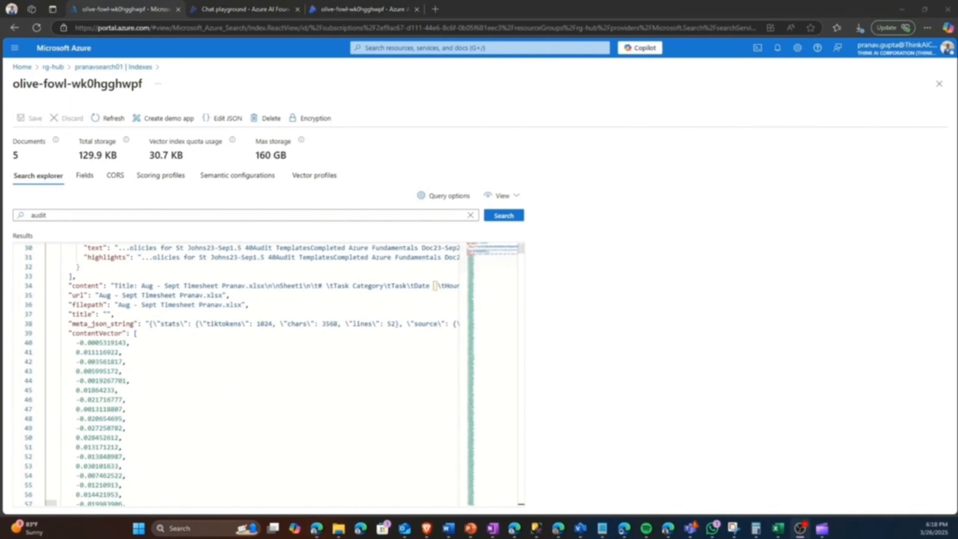
- Switch to Azure AI Foundry, view the project overview, and open the gpt-4o deployment's details from the project's deployed models
click(245, 9)
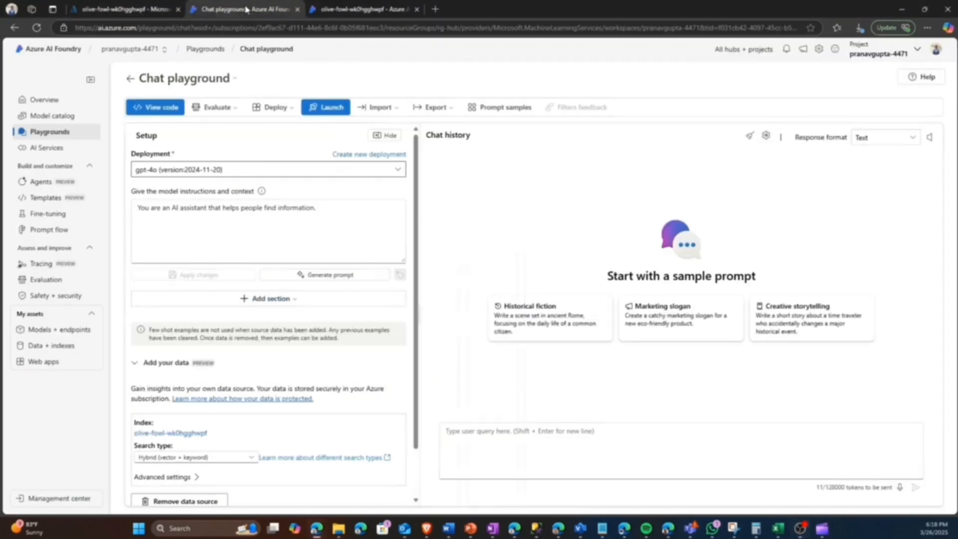
click(58, 100)
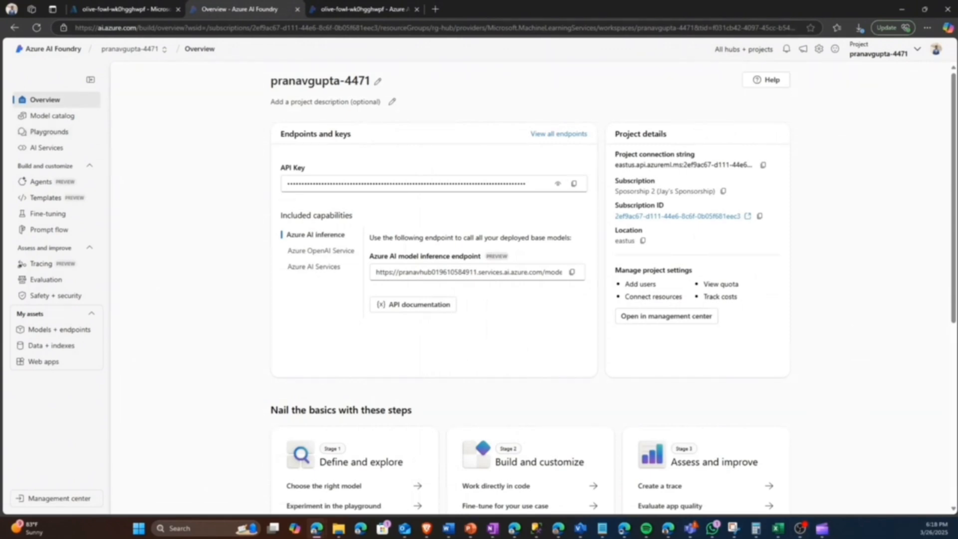
click(72, 334)
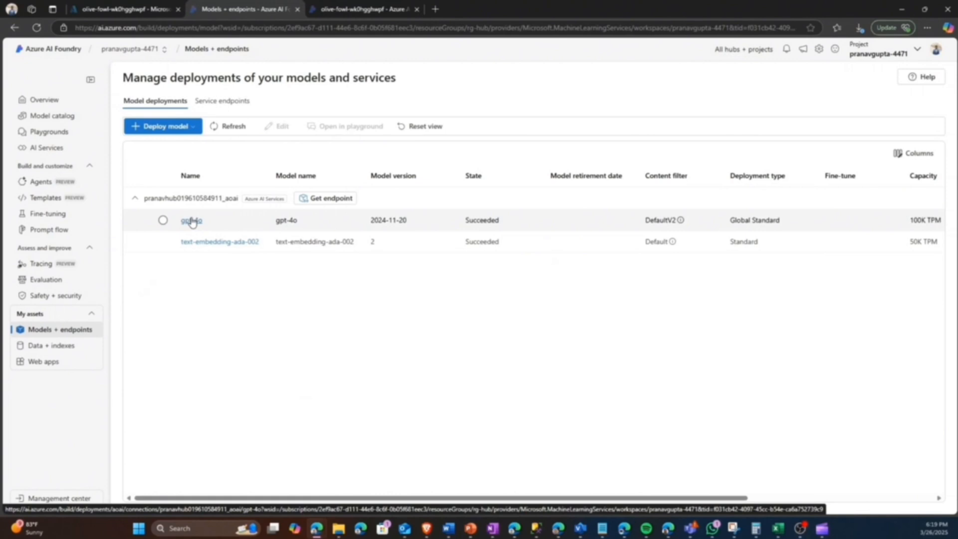
click(200, 223)
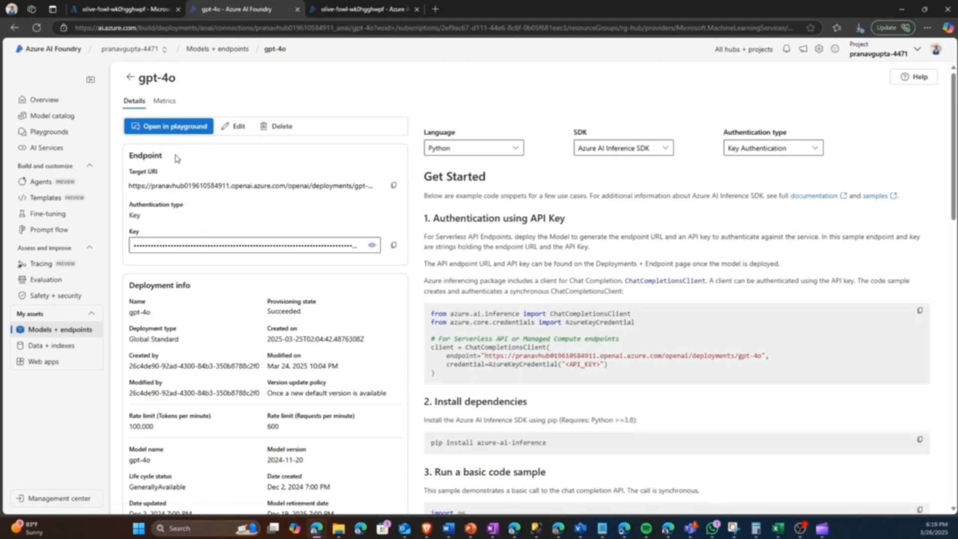
- Return to the model deployments list and check the options for deploying a new model
click(131, 78)
click(170, 128)
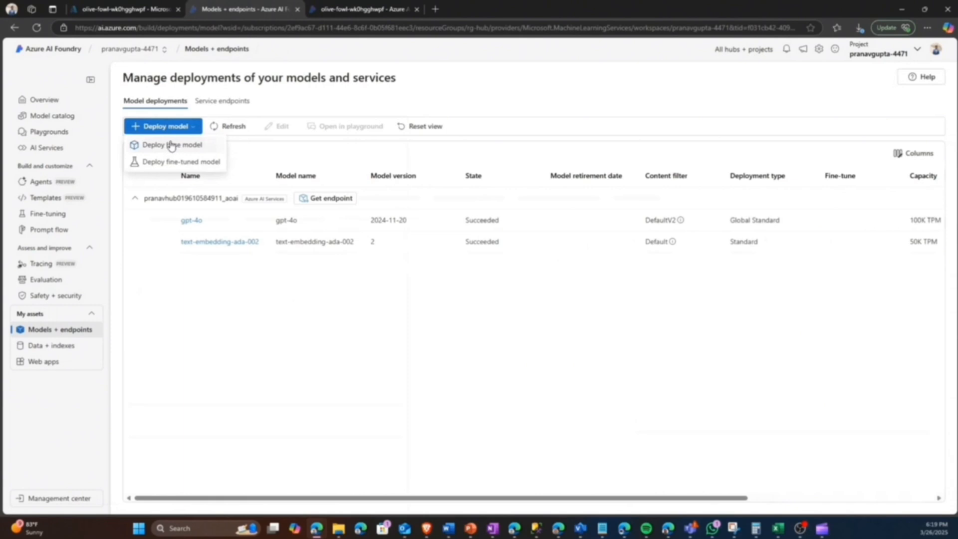
double_click(265, 155)
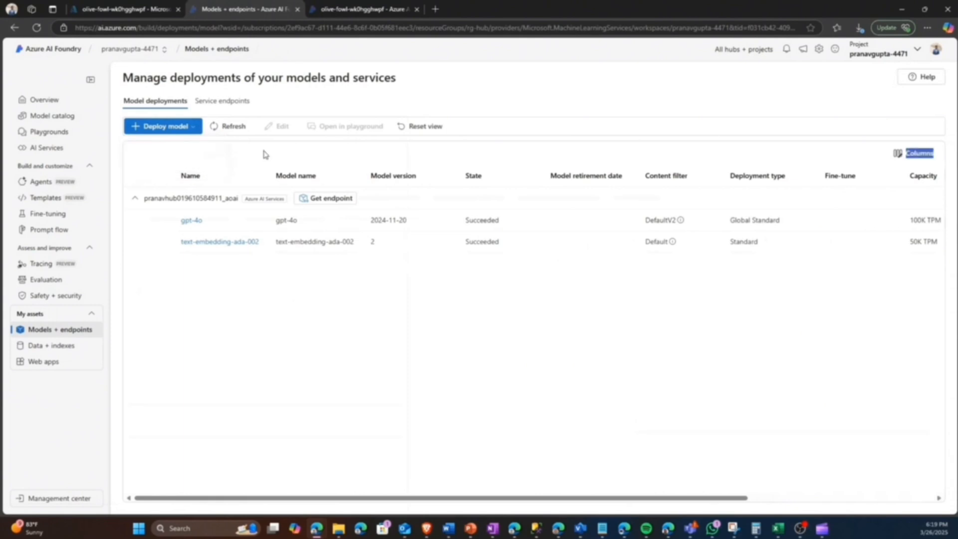
- Open the gpt-4o deployment in the chat playground and show its added data source settings
click(191, 220)
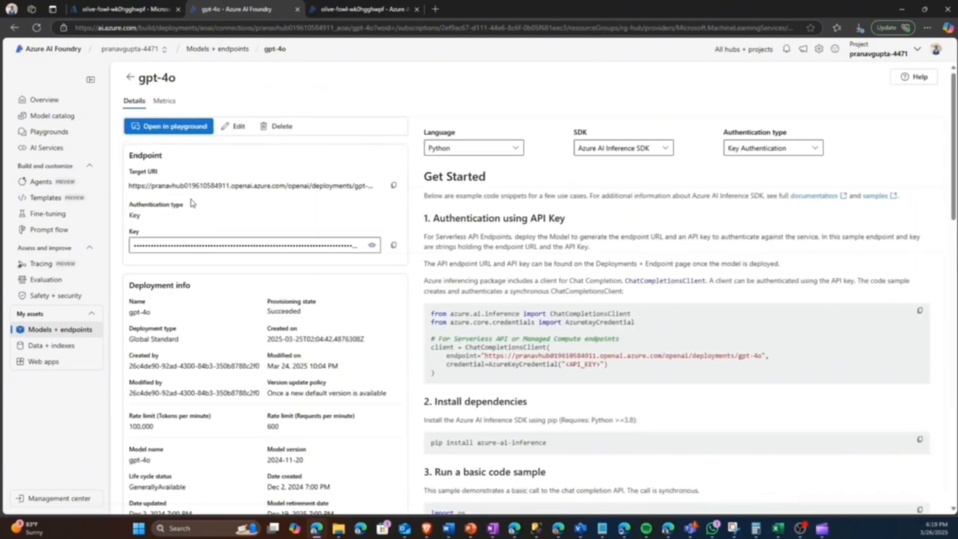
click(182, 129)
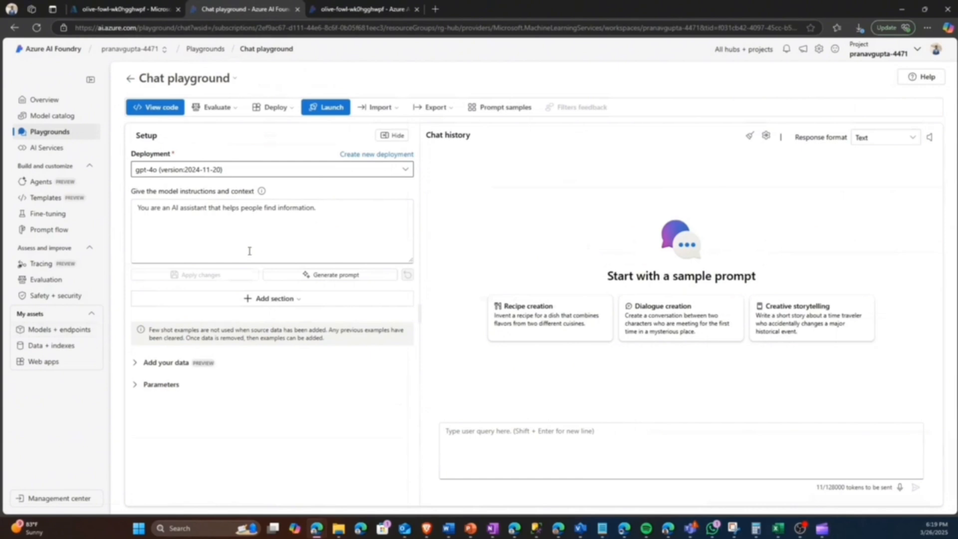
click(177, 364)
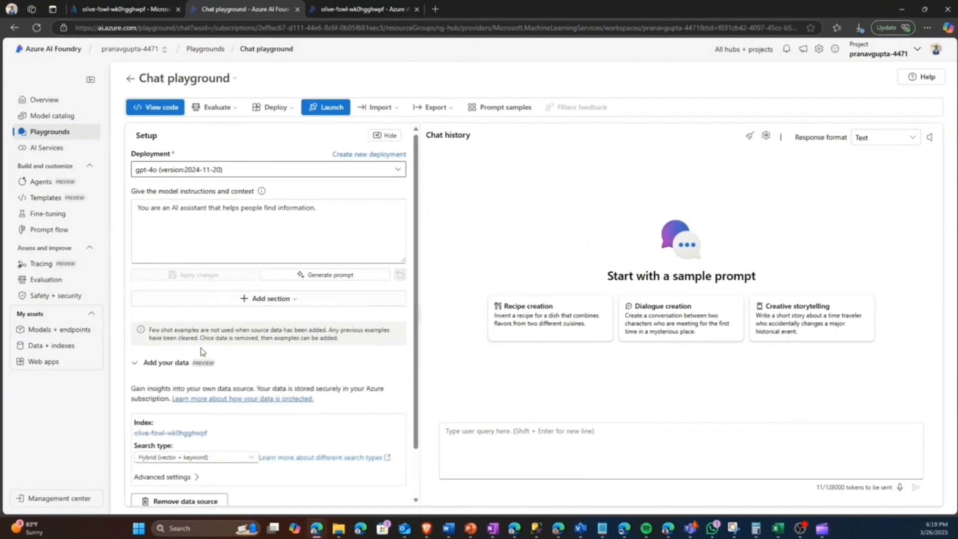
- Open the details of the index connected to the chat playground and highlight its embedding model name
scroll(202, 352, down, 1)
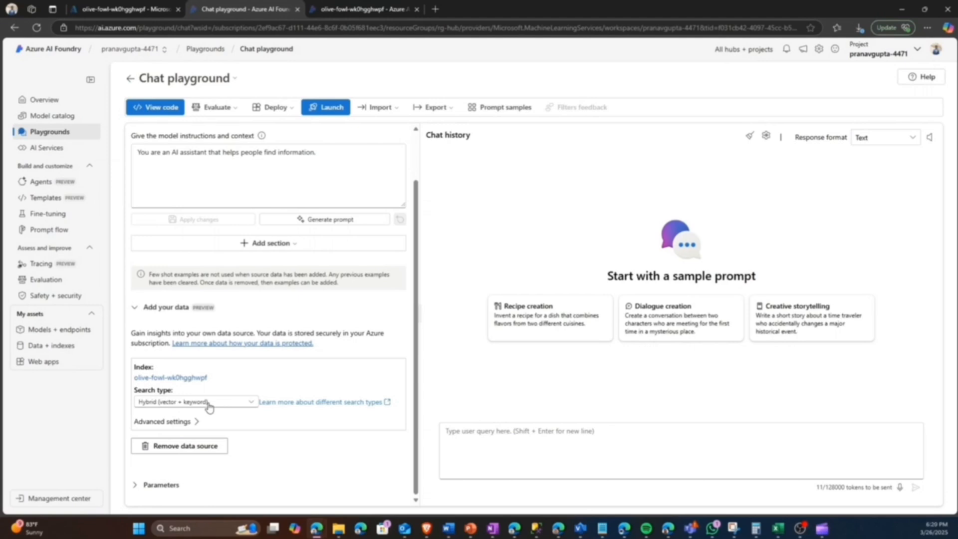
click(179, 382)
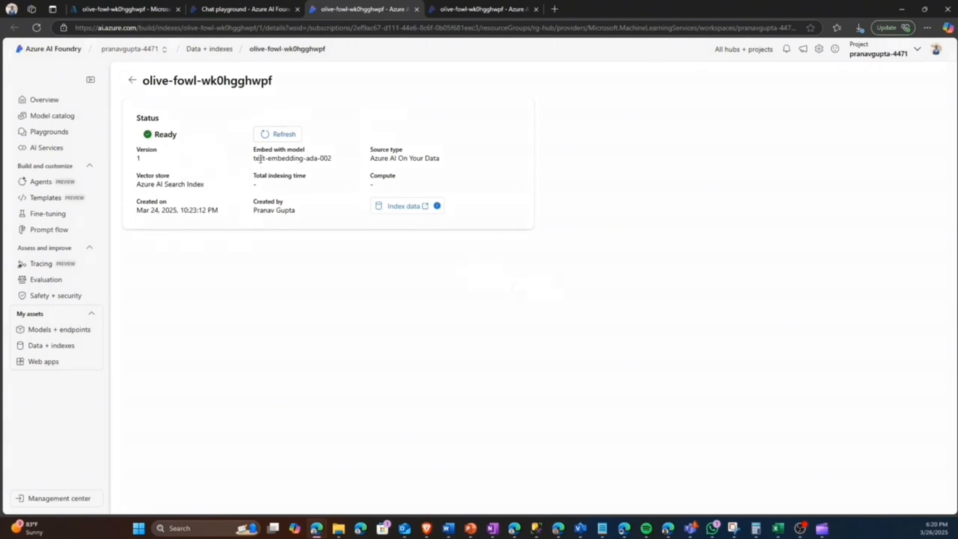
drag(253, 158, 332, 159)
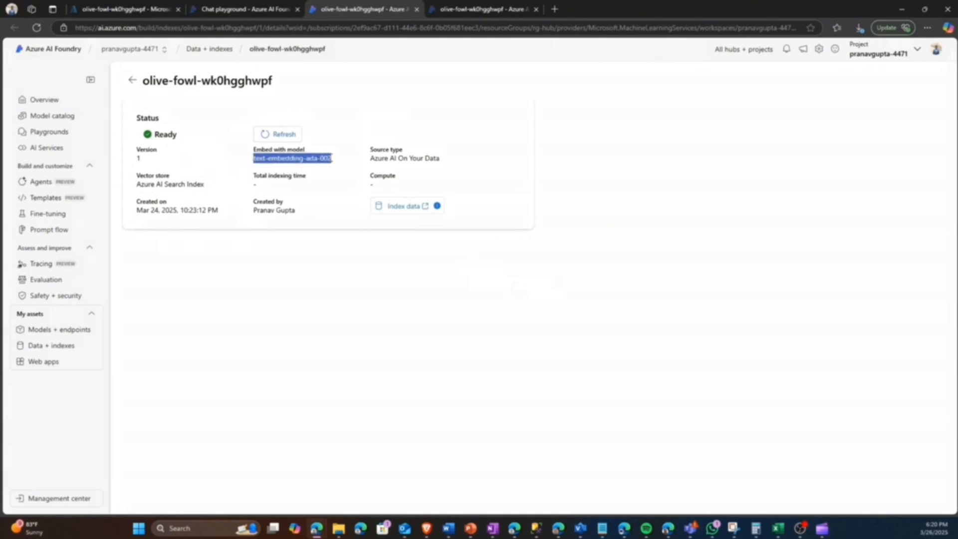
- Switch to the Azure portal, return to the rg-hub resource group, and open the EmployeeTimesheetAgent App Service overview
click(305, 160)
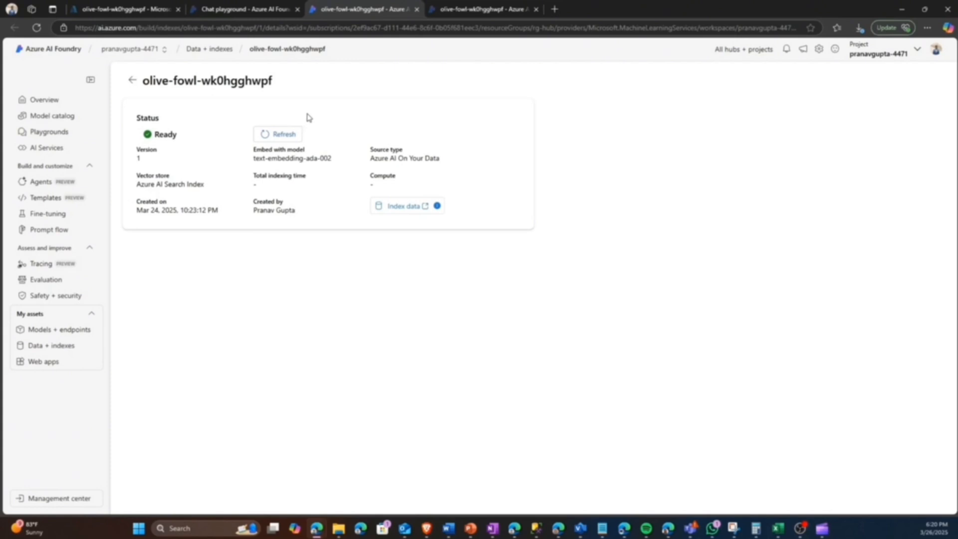
click(142, 9)
click(53, 67)
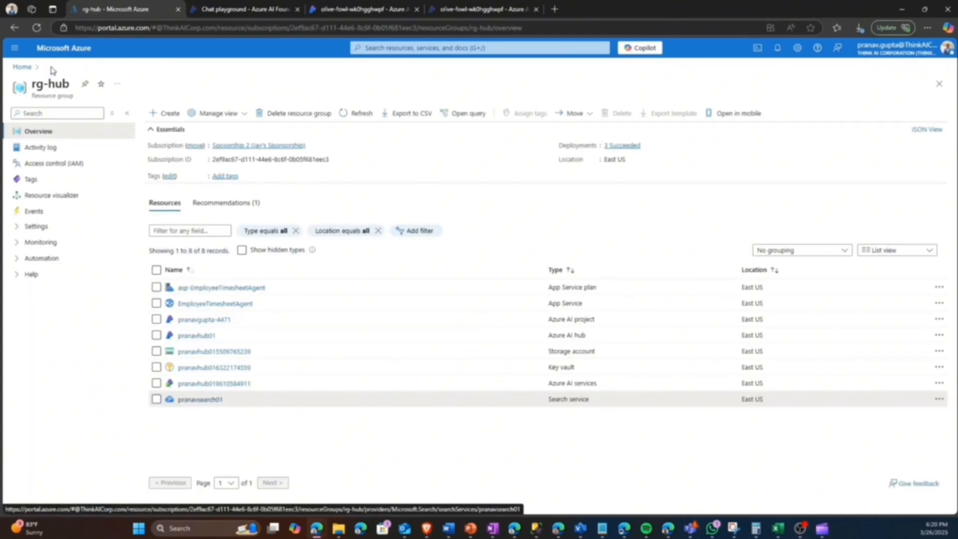
click(241, 305)
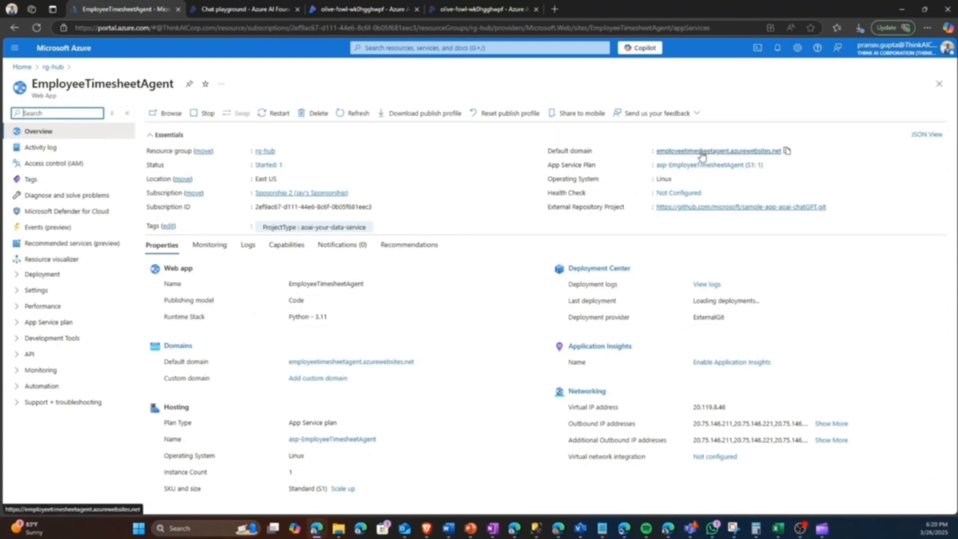
- Open the web app's default domain, sign in with the Microsoft account connected to Windows, and return to the EmployeeTimesheetAgent overview
click(709, 151)
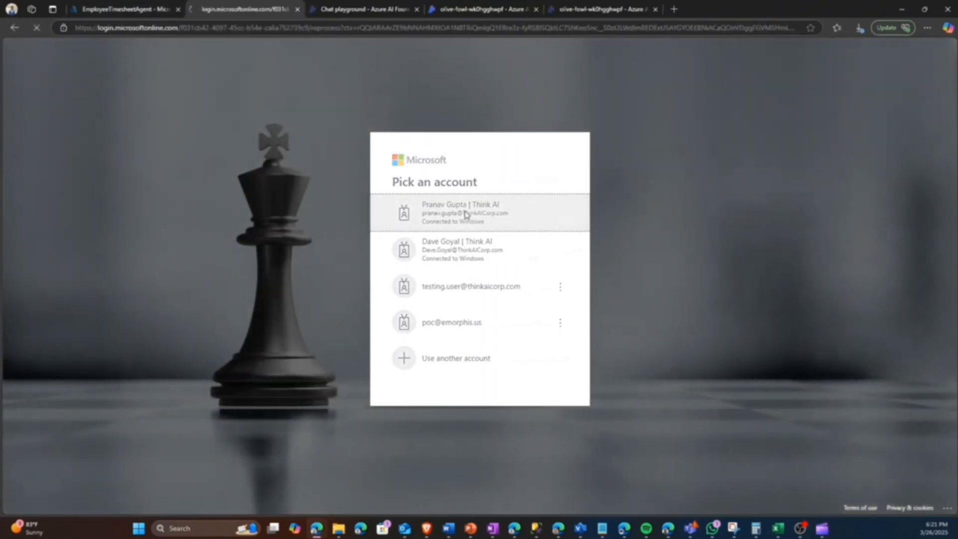
click(465, 214)
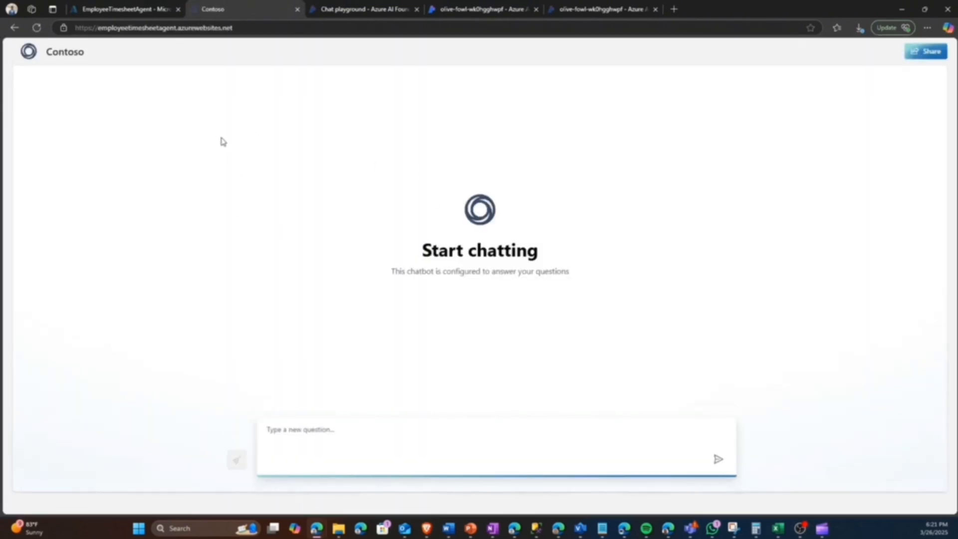
click(127, 16)
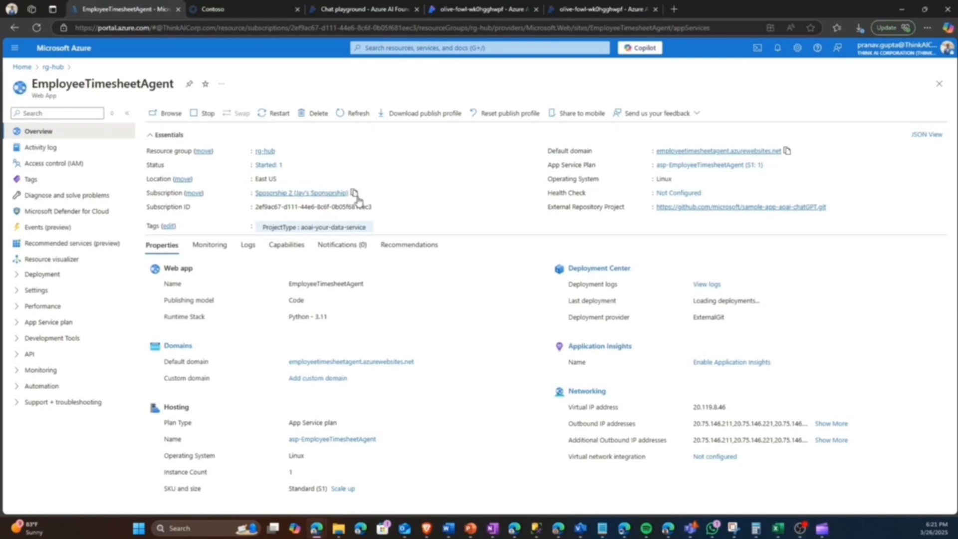